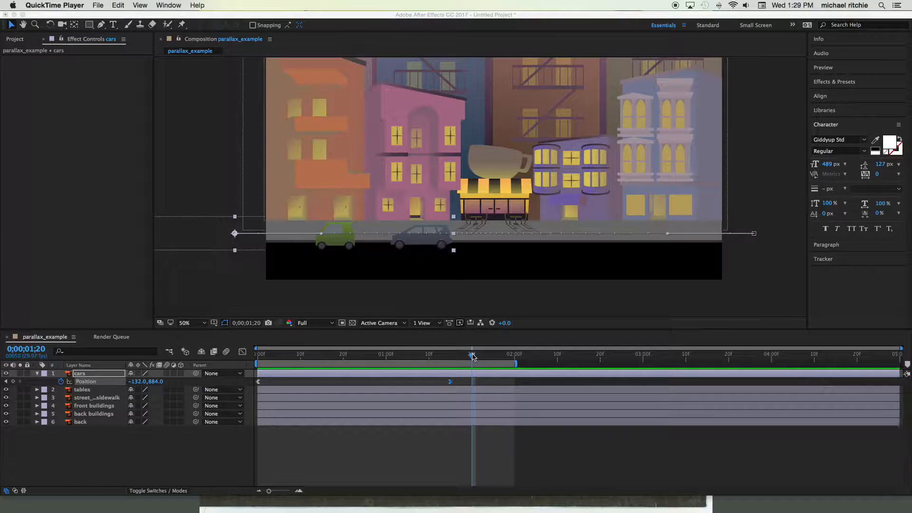
Return to the start of the timeline and add a second copy of the cars artwork beneath the existing cars layer.
click(413, 358)
drag(414, 358, 221, 356)
click(130, 438)
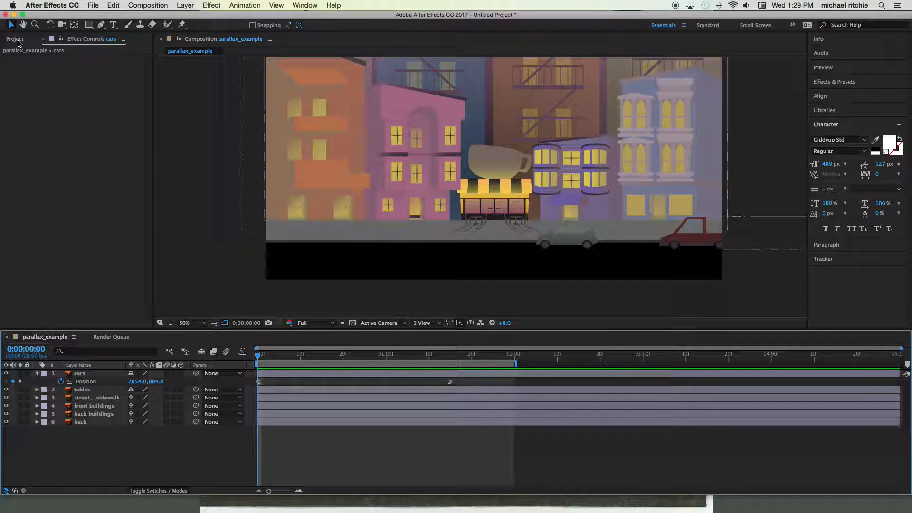
click(18, 40)
click(39, 168)
drag(39, 171, 89, 374)
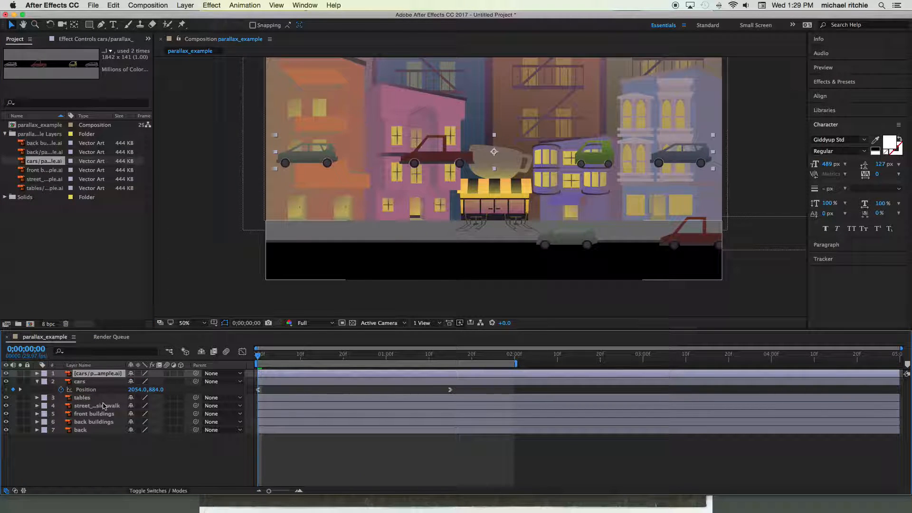
drag(80, 381, 82, 380)
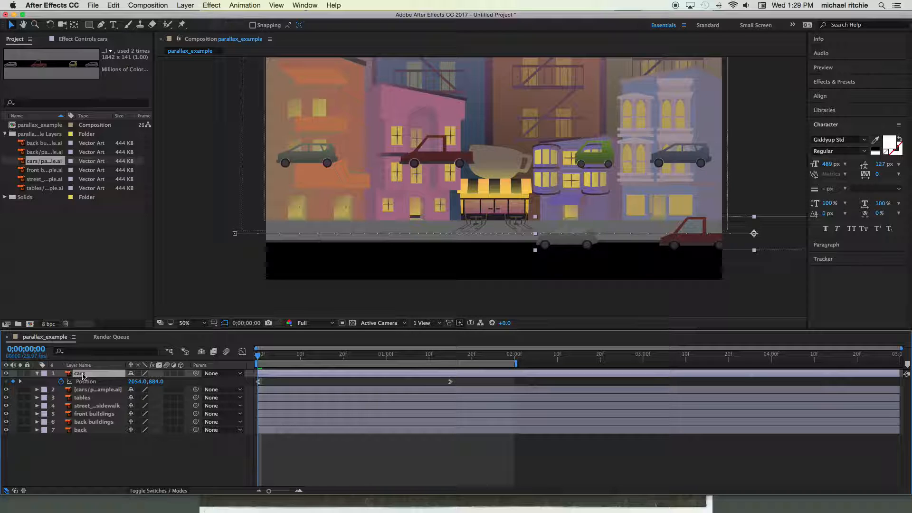
Rename the original animated cars layer as parent cars and the added copy as child cars.
key(Return)
text(parent ca)
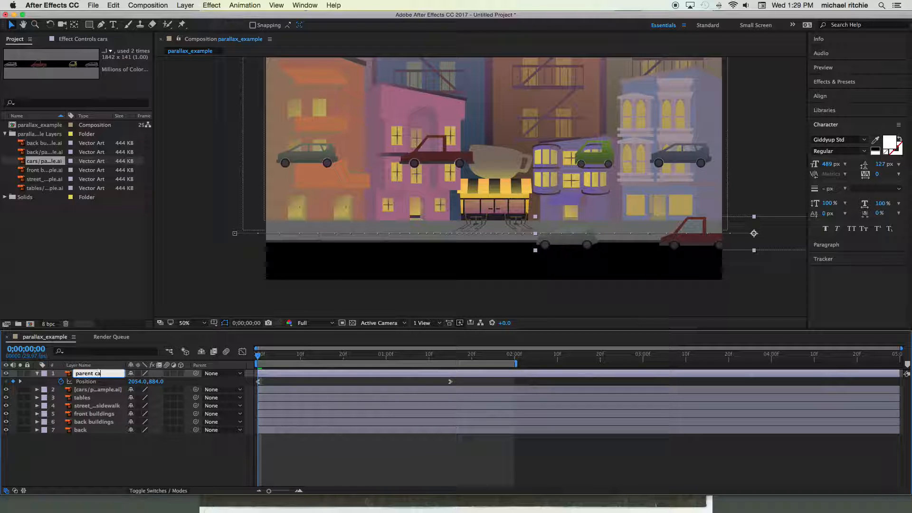
key(Return)
click(81, 389)
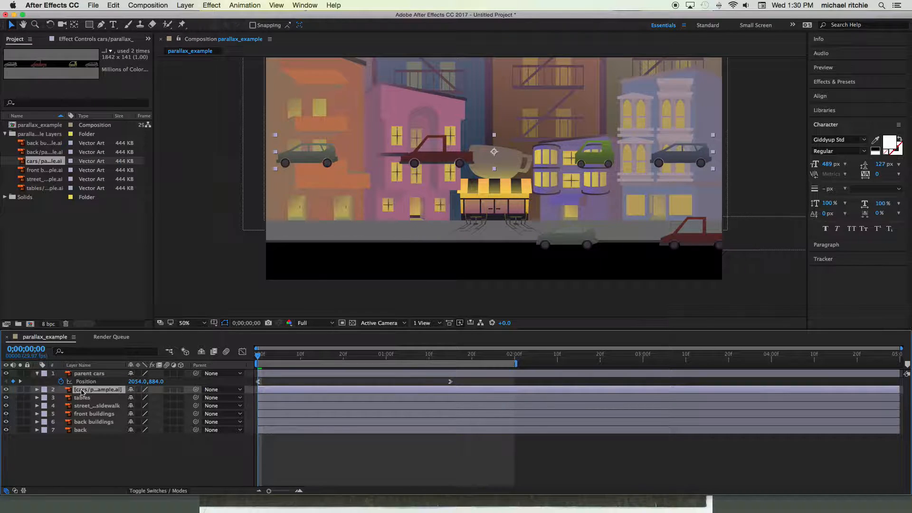
key(Return)
text(child cars)
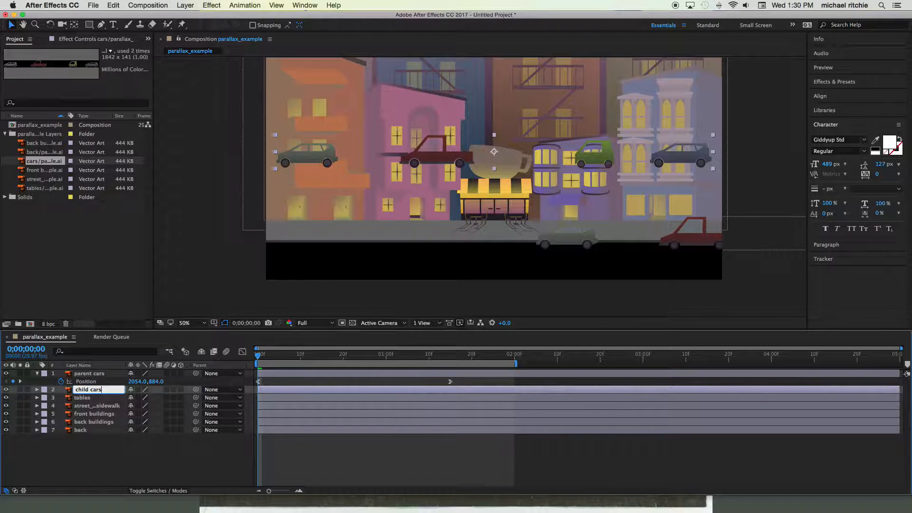
key(Return)
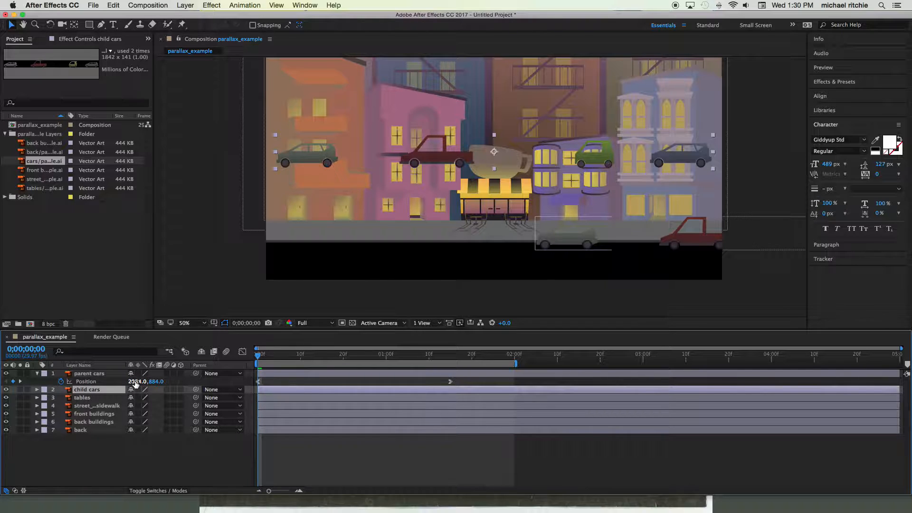
Move the child cars artwork down and to the right in the composition, just above the road, at the first frame.
drag(258, 357, 206, 352)
drag(312, 162, 372, 210)
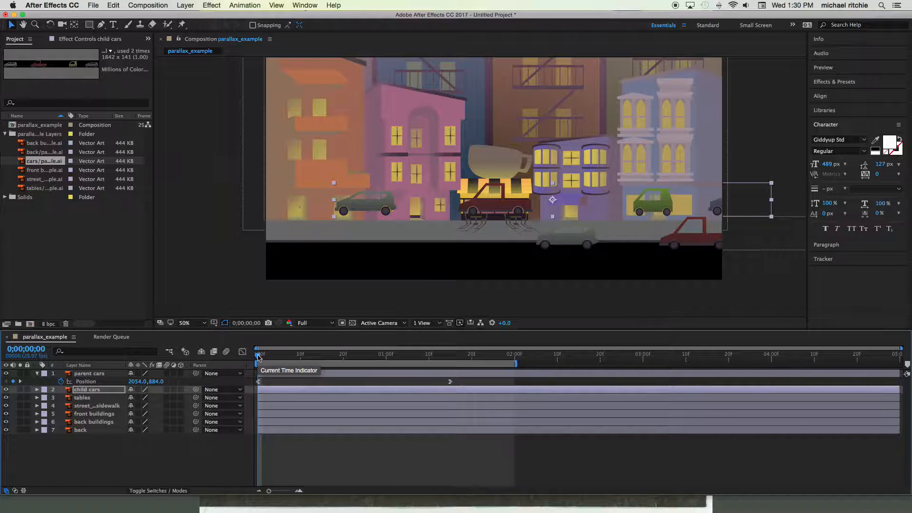
click(96, 389)
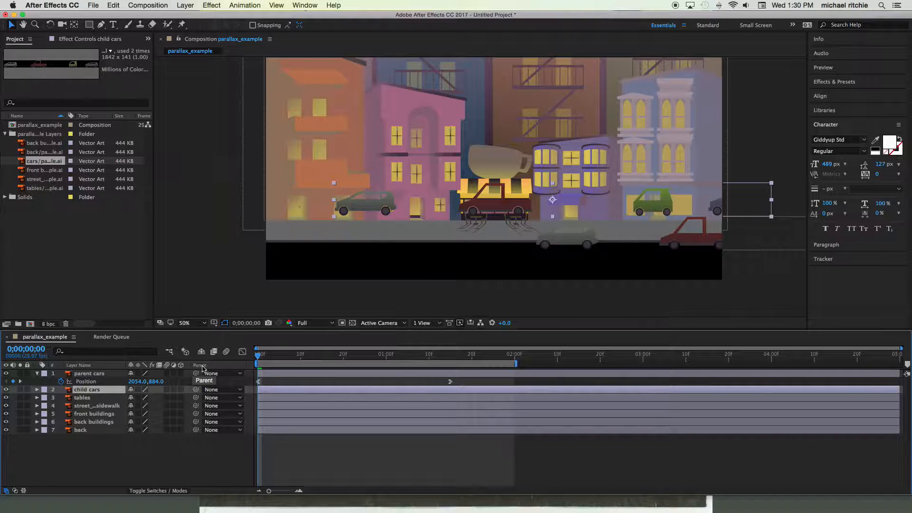
Hide the timeline's Parent column and show it again.
right_click(205, 367)
mouse_move(229, 397)
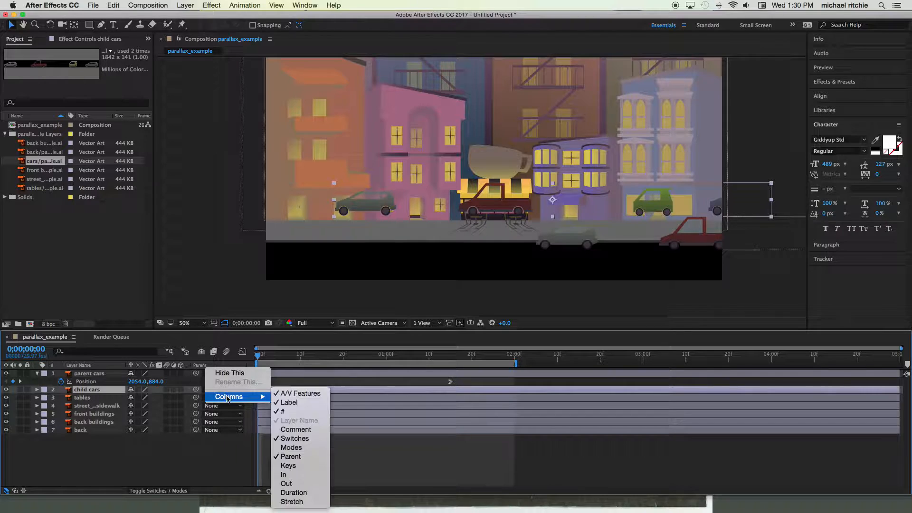
click(291, 456)
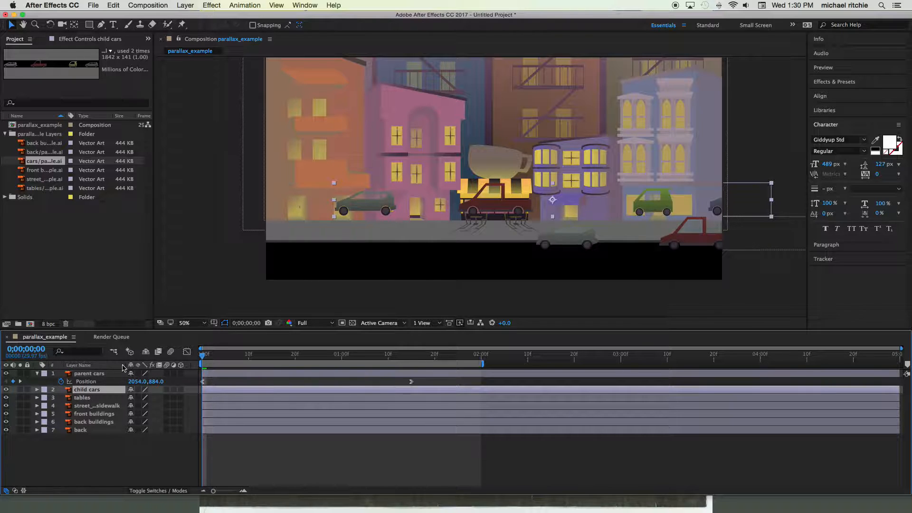
right_click(178, 365)
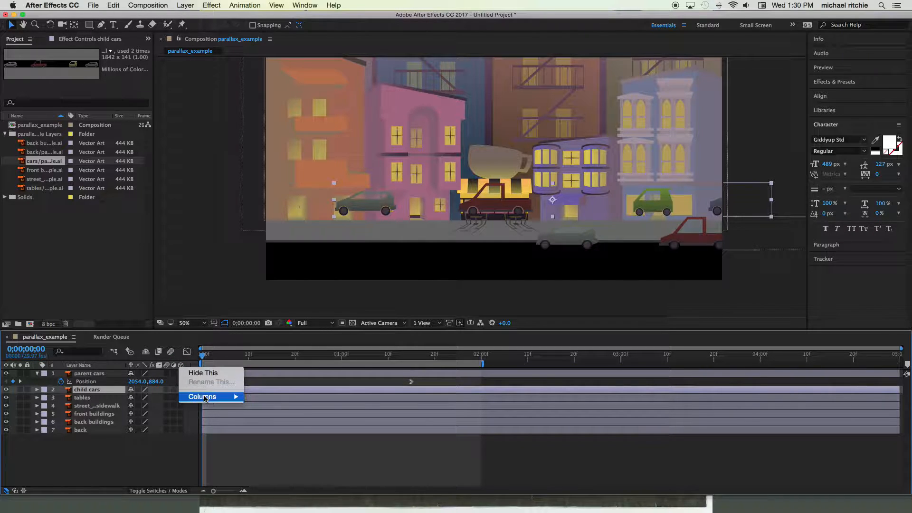
mouse_move(233, 397)
click(283, 458)
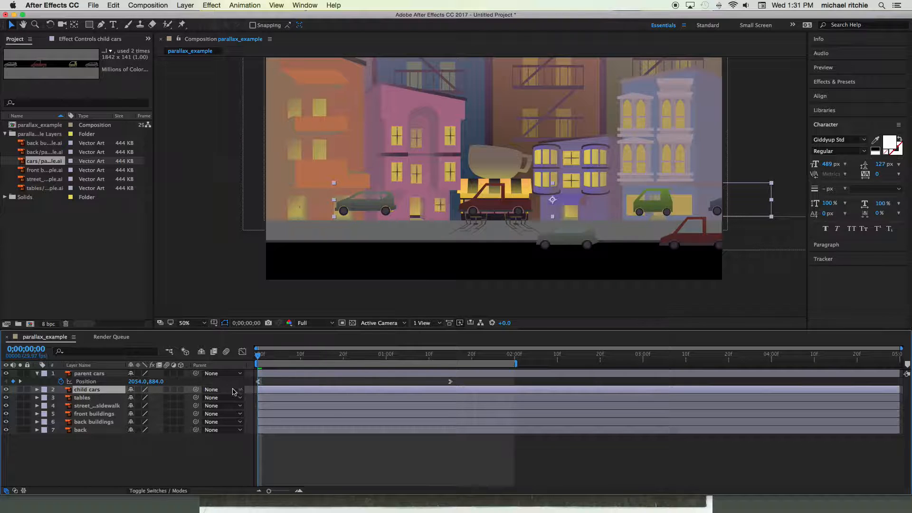
Parent the child cars layer to parent cars at the first frame and preview the animation.
click(212, 390)
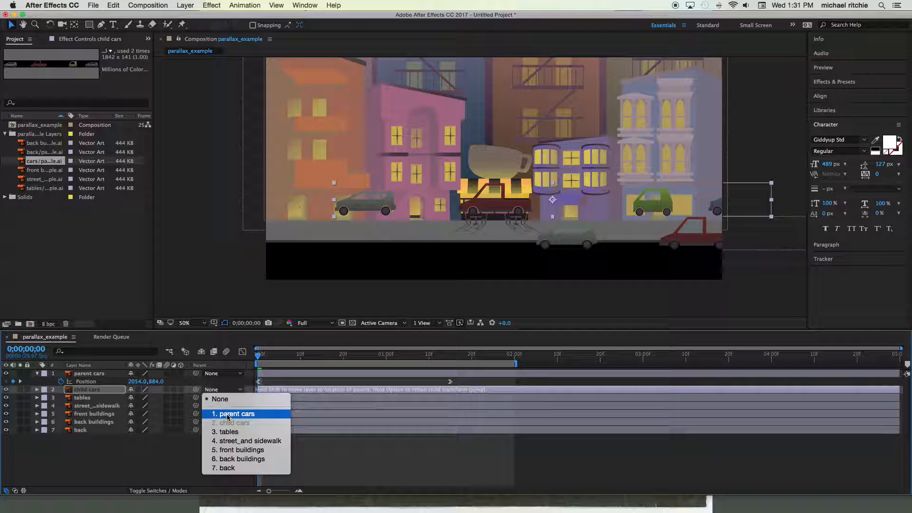
click(182, 392)
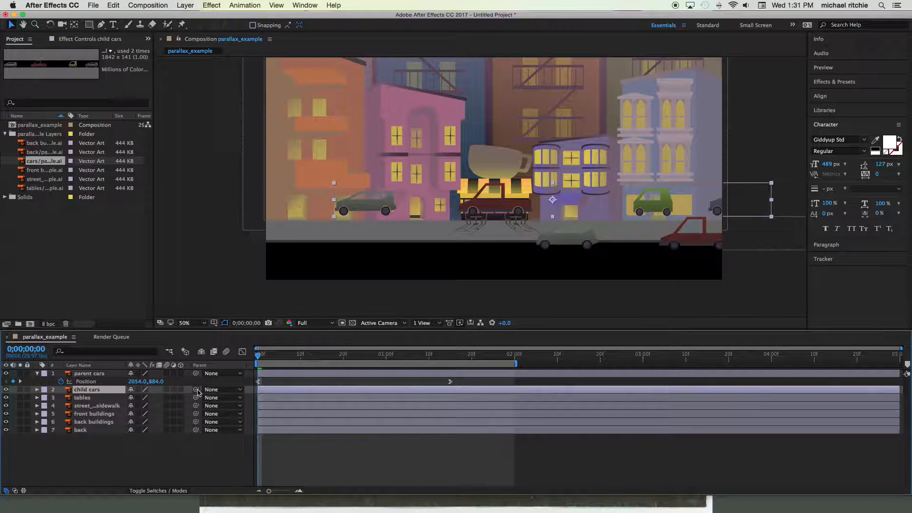
drag(198, 392, 85, 374)
key(space)
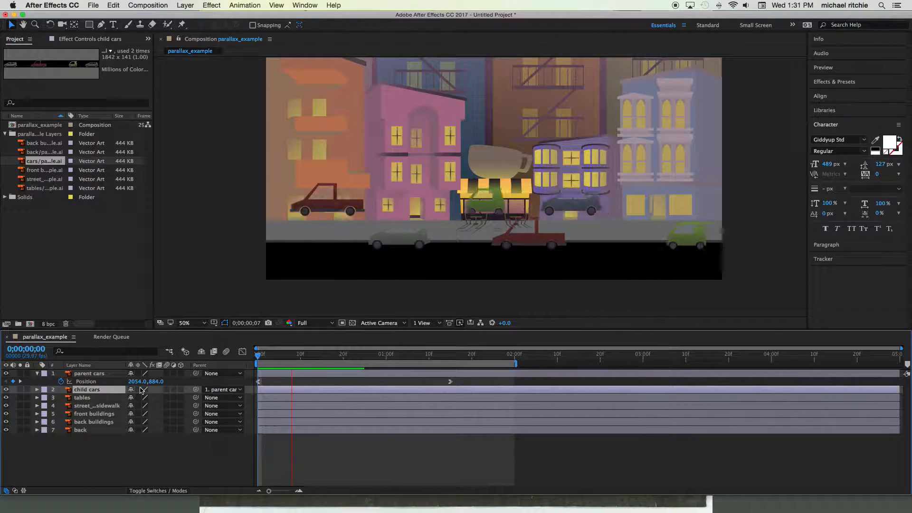
key(space)
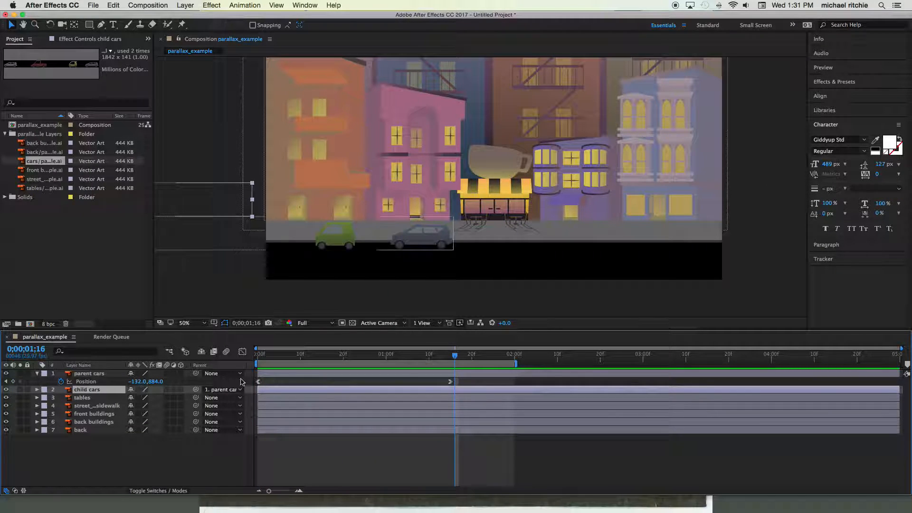
Return to the first frame and set the child cars layer's parent to None.
click(451, 355)
drag(451, 355, 221, 357)
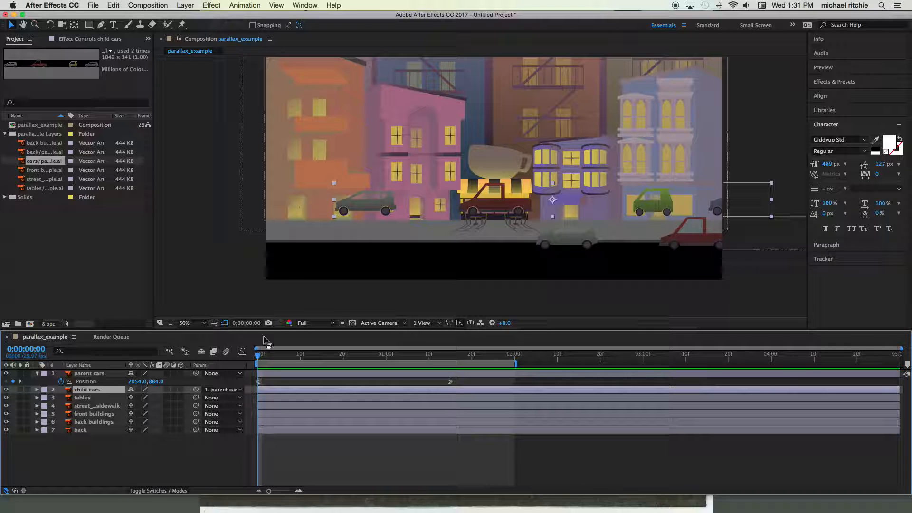
click(215, 390)
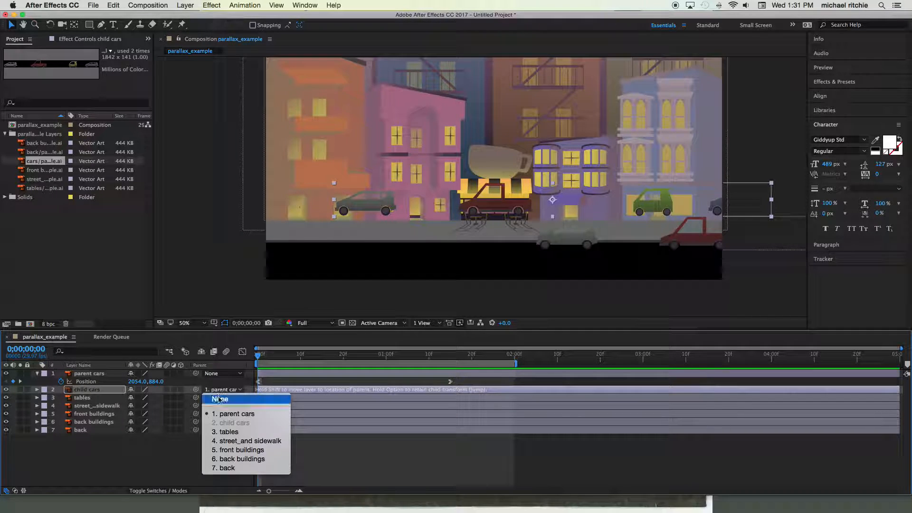
click(218, 398)
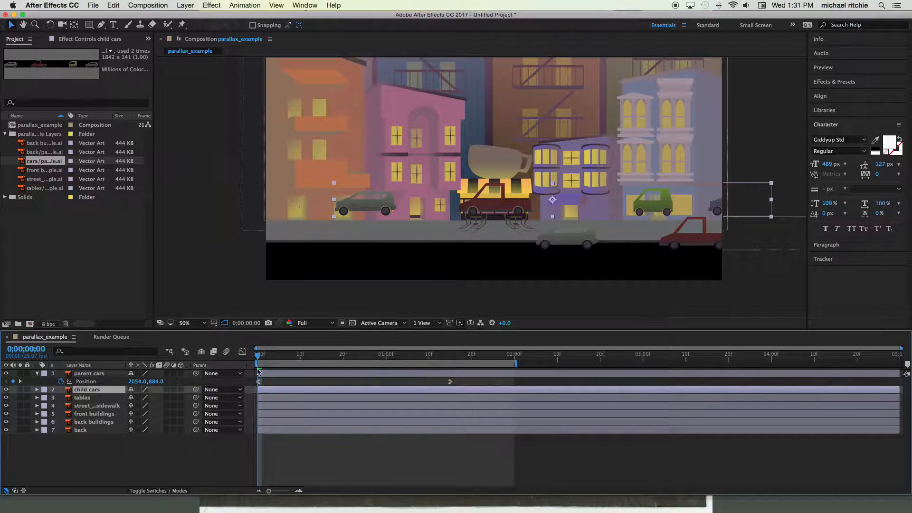
Parent child cars to parent cars at 0;00;01;15 and scrub back to 0;00;00;25 to check the motion.
drag(259, 357, 452, 357)
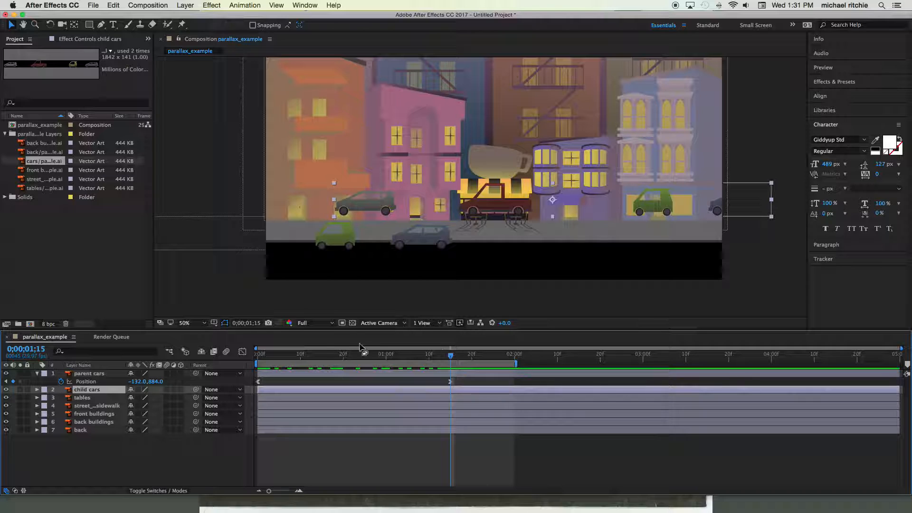
click(196, 391)
drag(195, 391, 96, 375)
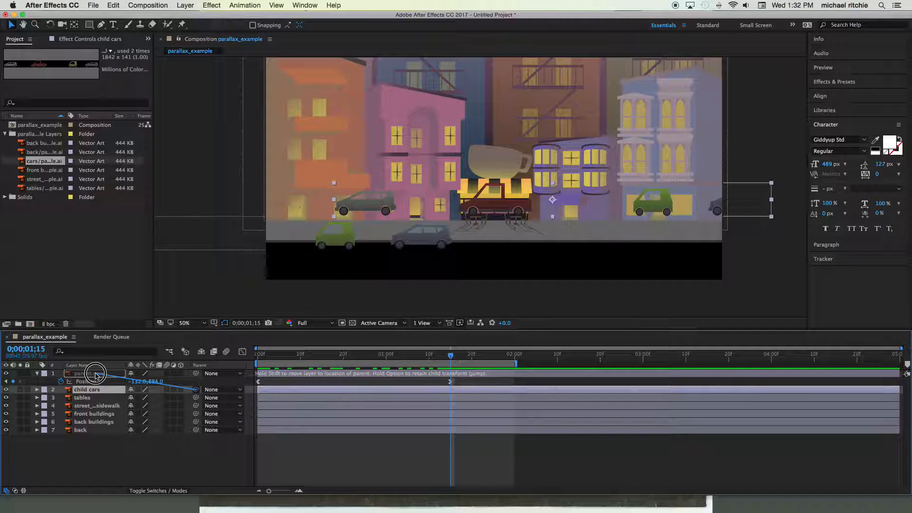
drag(96, 375, 95, 375)
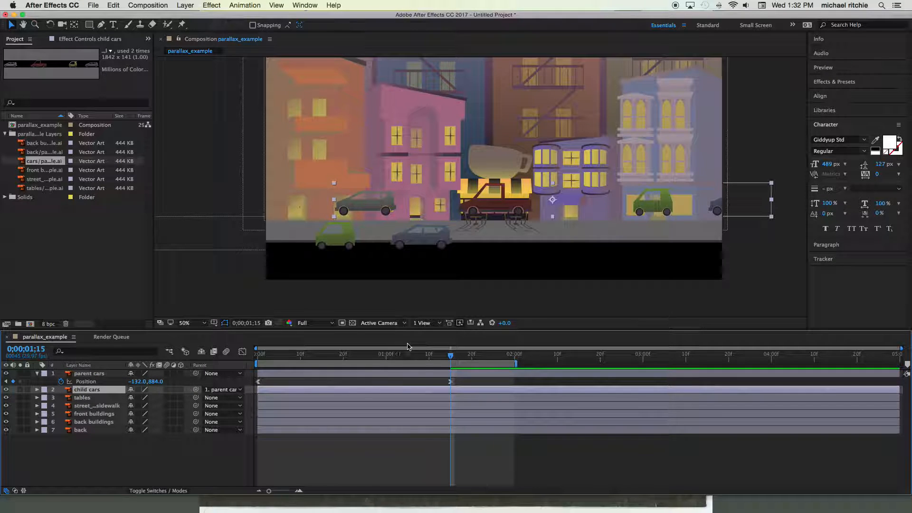
drag(450, 356, 366, 347)
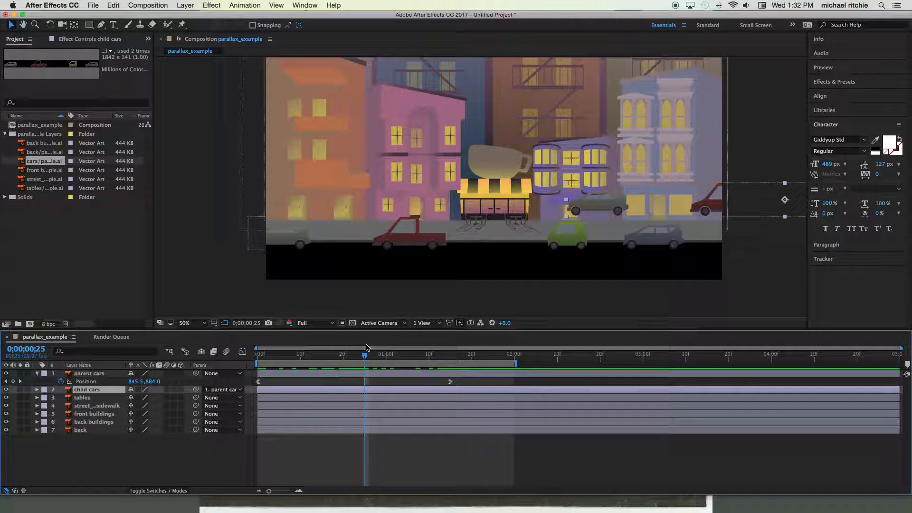